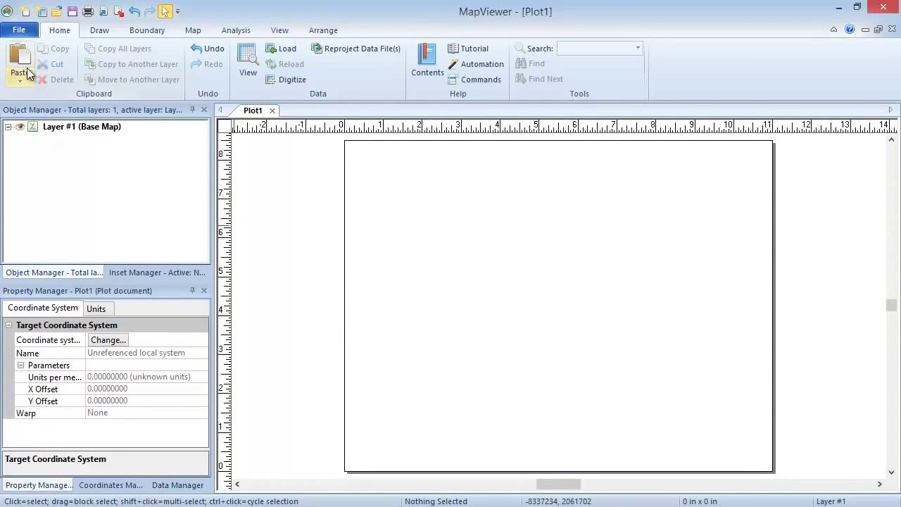
Step: Open the sample file MapTypes.gsm from the MapViewer 8 Samples folder
click(21, 30)
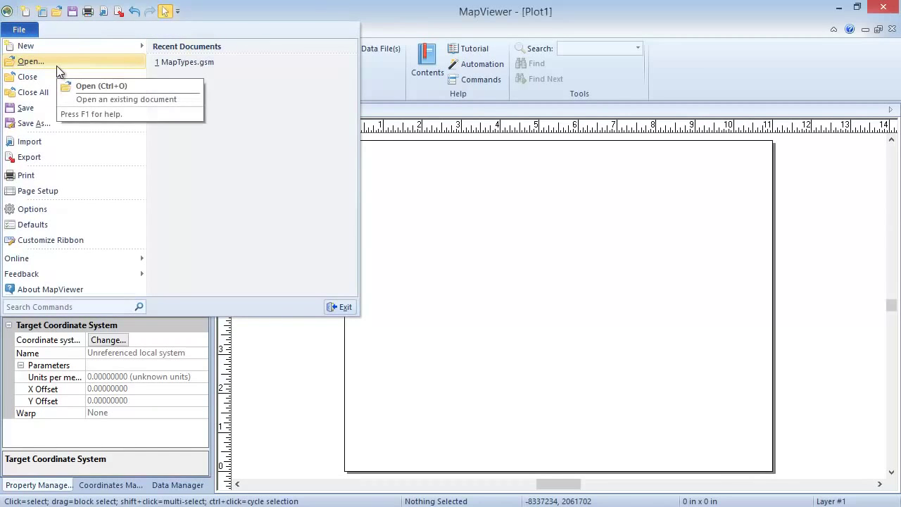
click(57, 66)
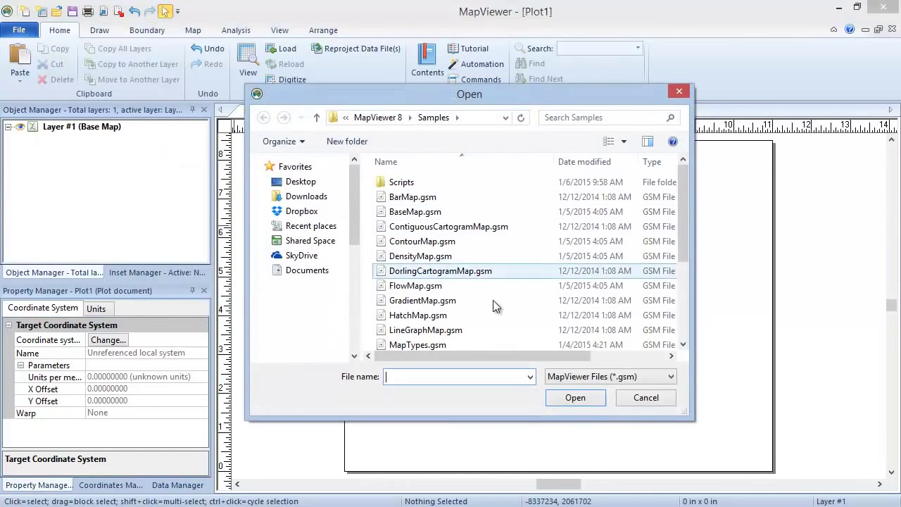
click(499, 341)
click(576, 397)
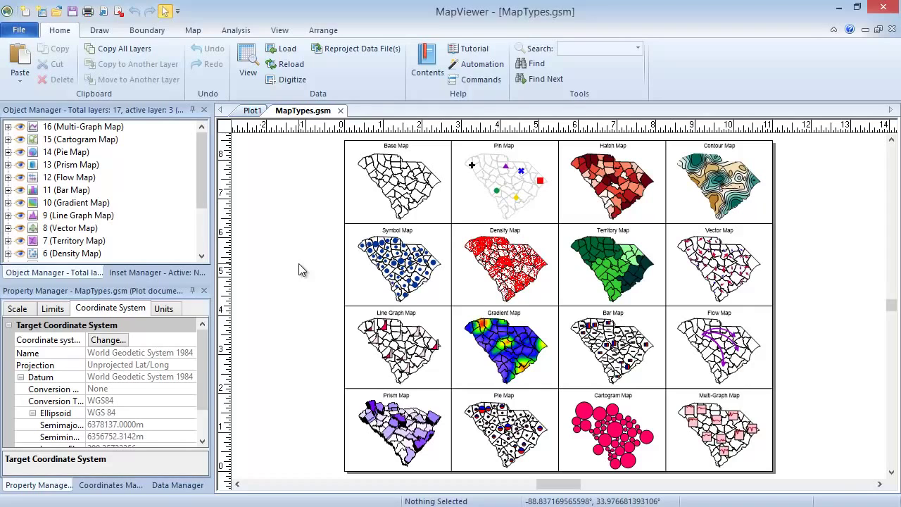
Step: View the worksheet data linked to the 3 (Hatch Map) layer and return to the MapTypes.gsm plot
drag(203, 200, 207, 241)
click(55, 217)
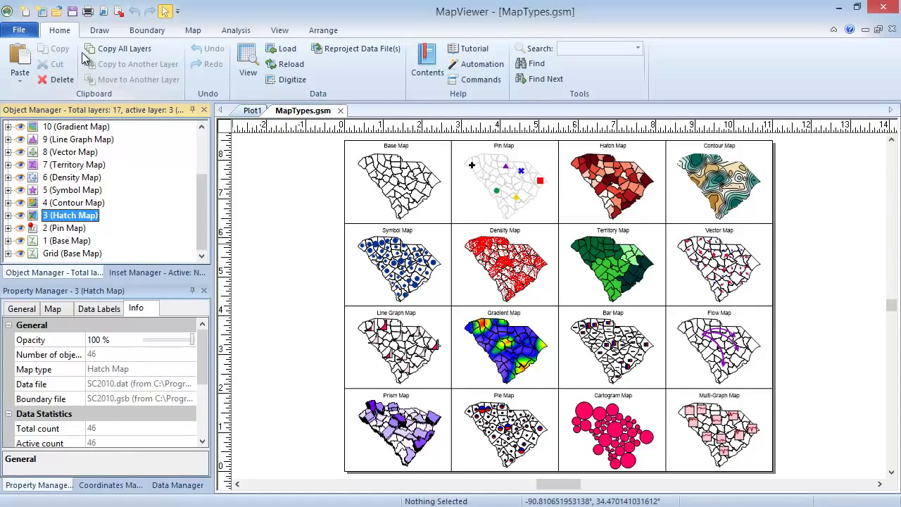
click(248, 74)
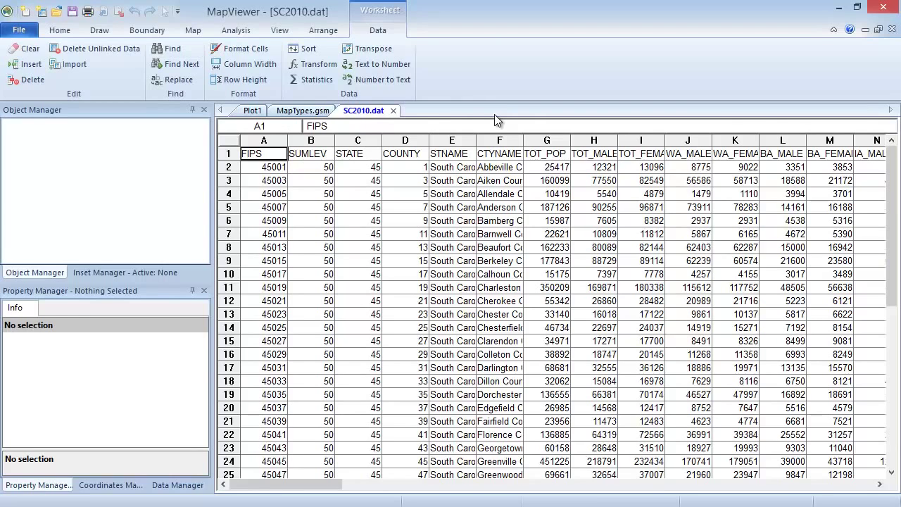
click(303, 115)
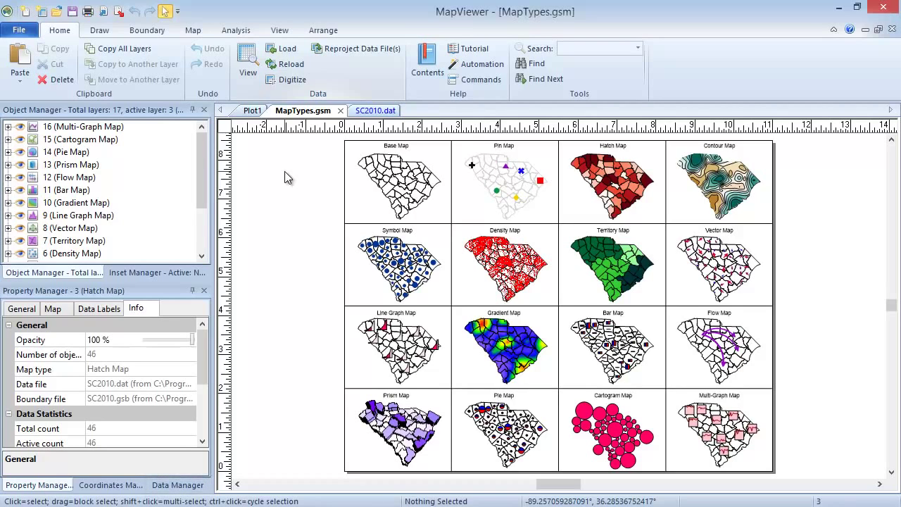
Step: Hide the Object Manager and show it again
click(285, 36)
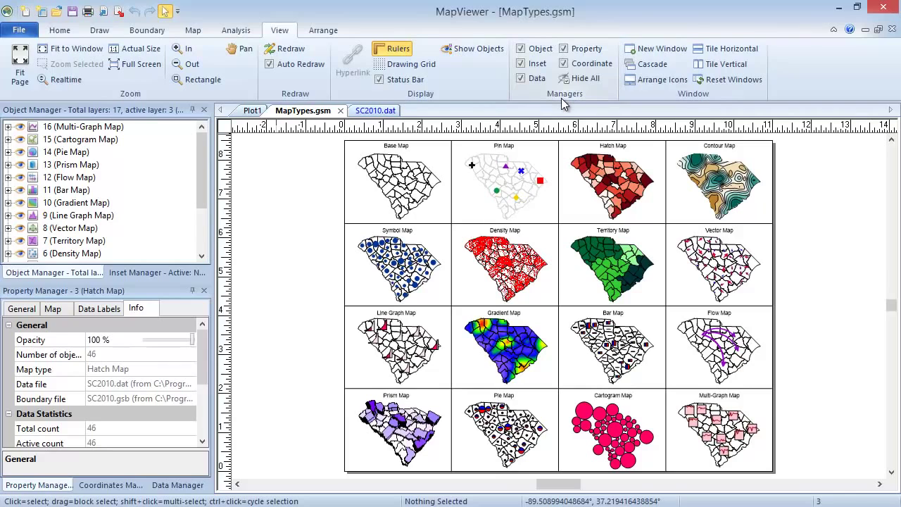
click(522, 49)
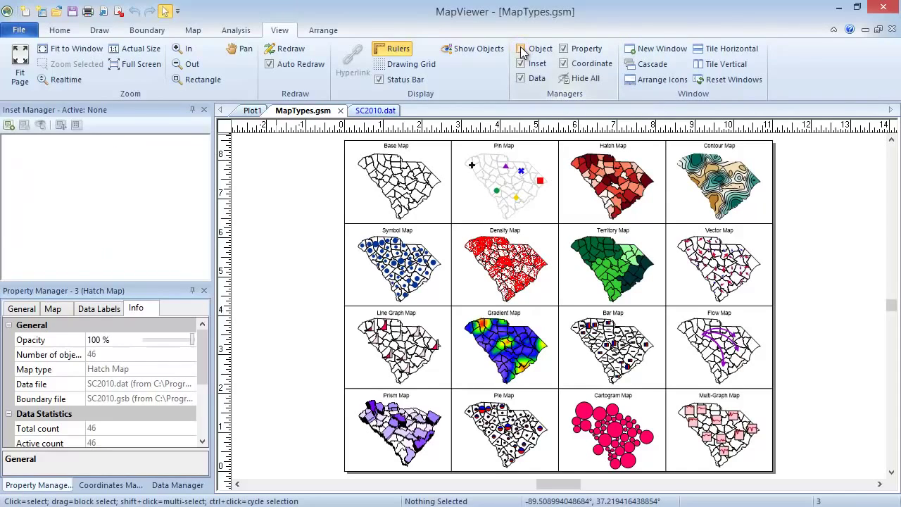
click(521, 49)
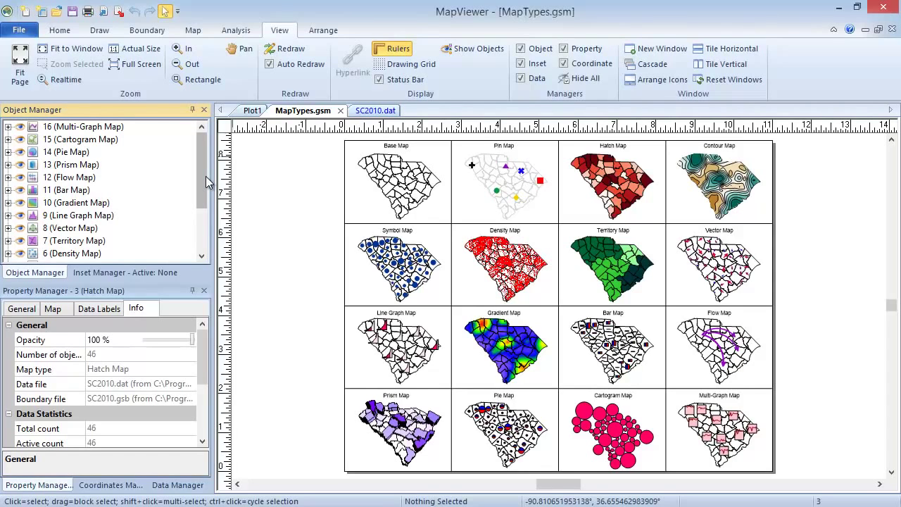
Step: Turn off the visibility of the 3 (Hatch Map) layer and turn it back on
drag(206, 176, 192, 216)
click(20, 228)
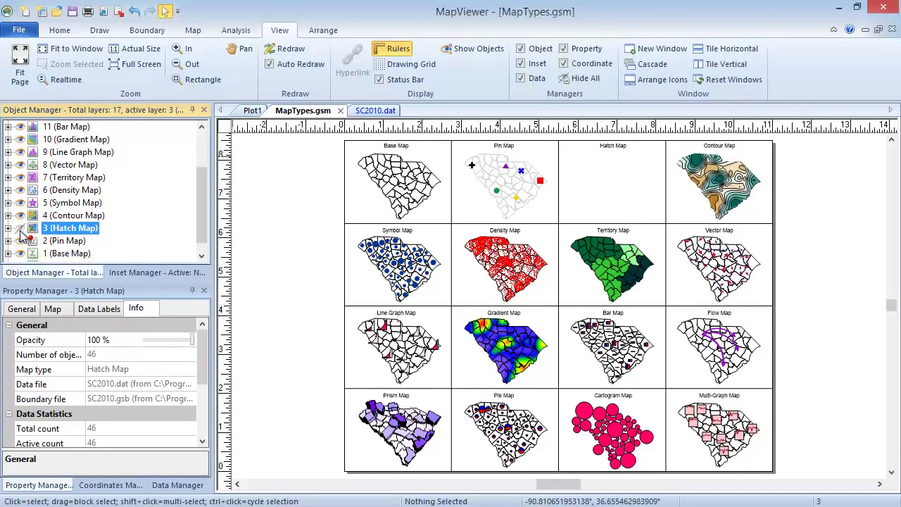
click(20, 228)
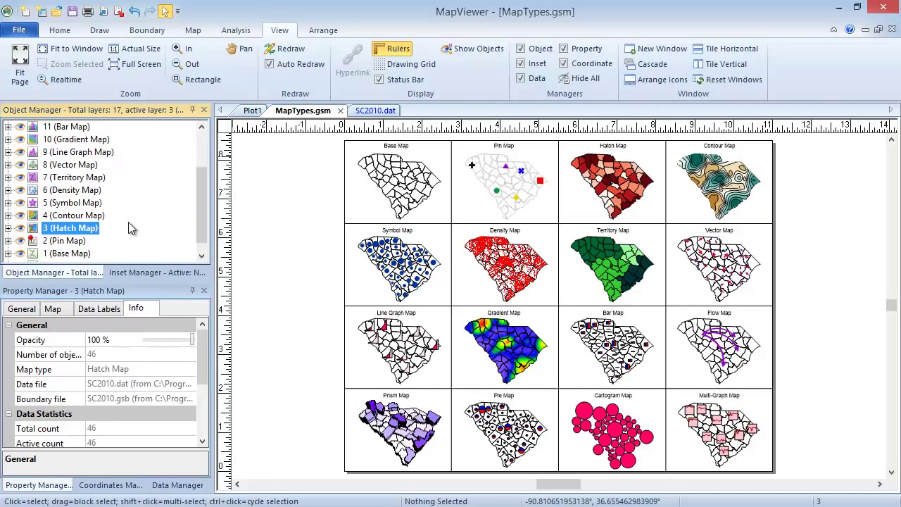
Step: Lock the 3 (Hatch Map) layer and unlock it again
right_click(89, 229)
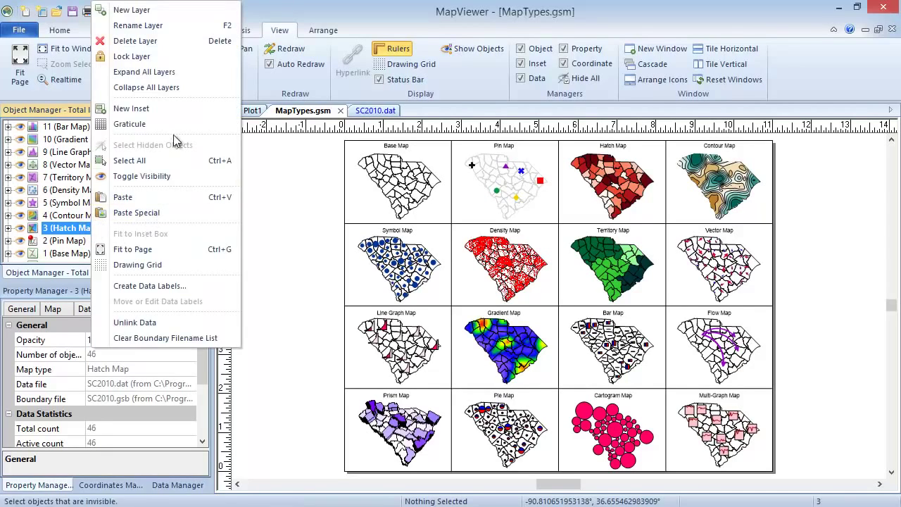
click(171, 56)
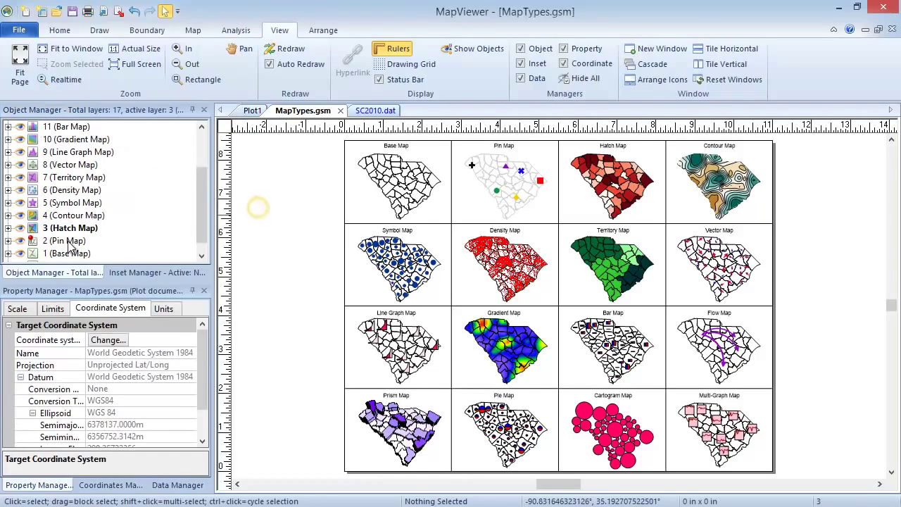
click(30, 231)
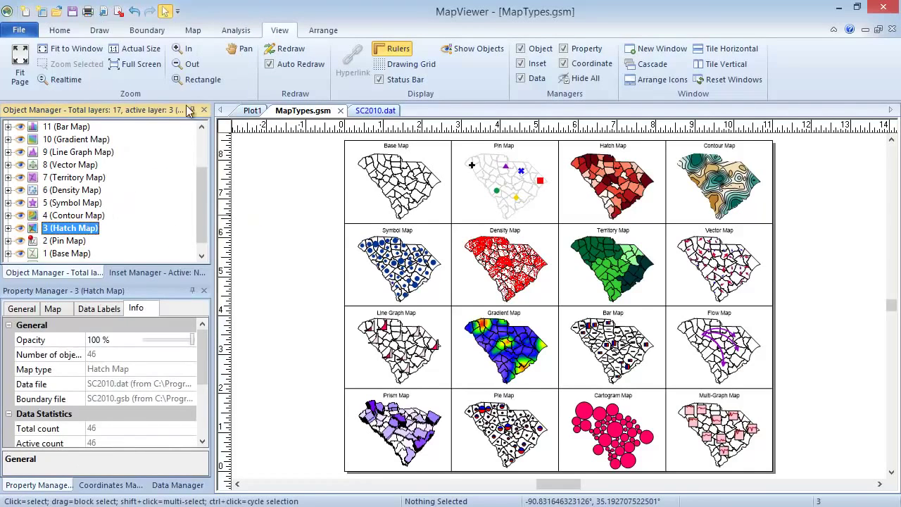
click(193, 30)
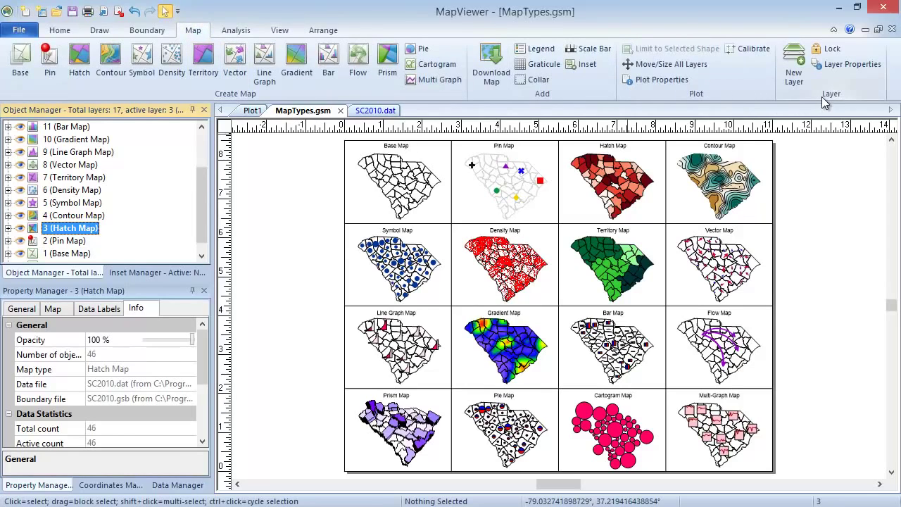
click(840, 51)
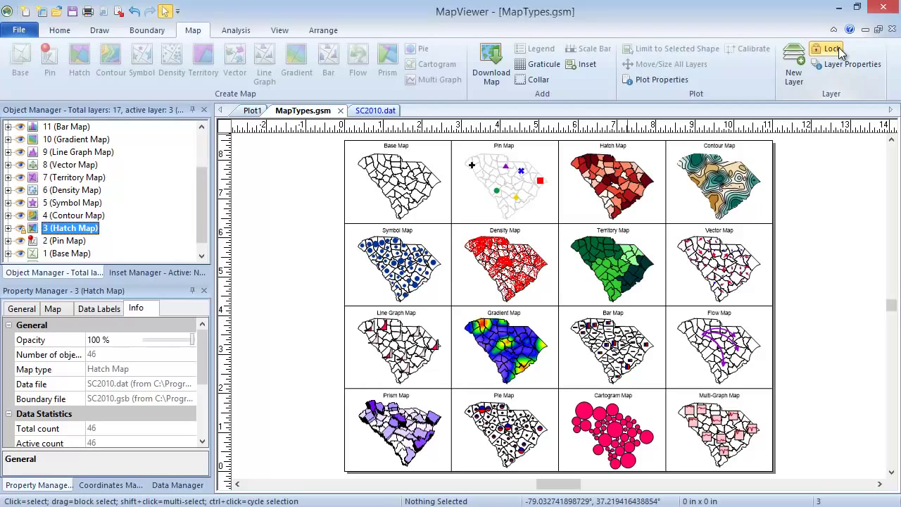
click(839, 48)
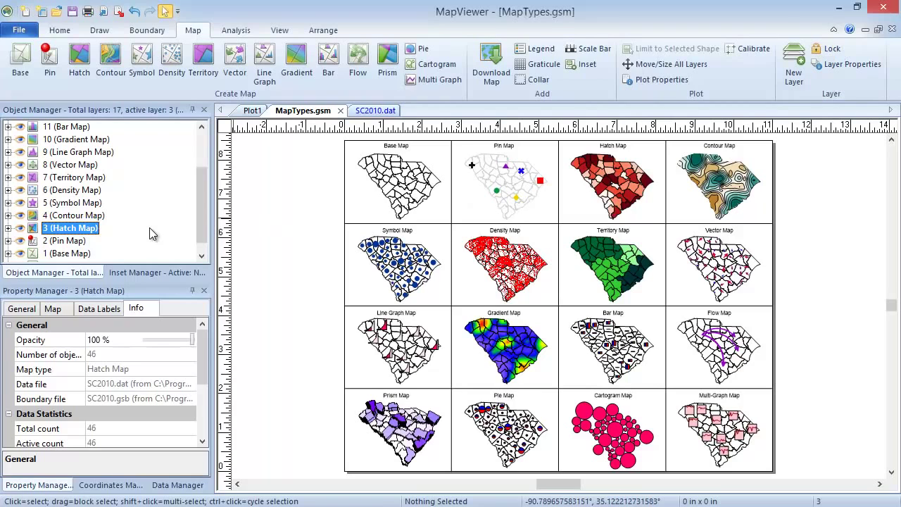
Step: Add a graticule to the 3 (Hatch Map) layer and remove it again
right_click(73, 229)
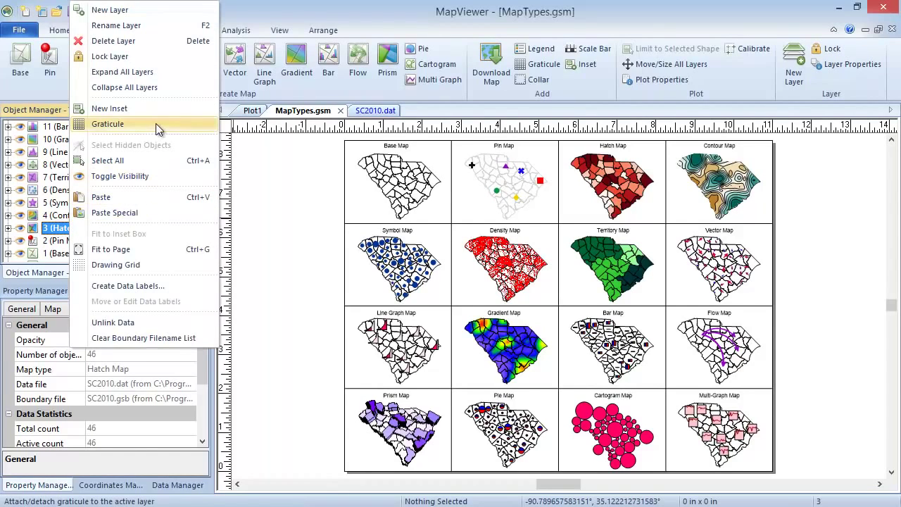
click(260, 176)
click(68, 231)
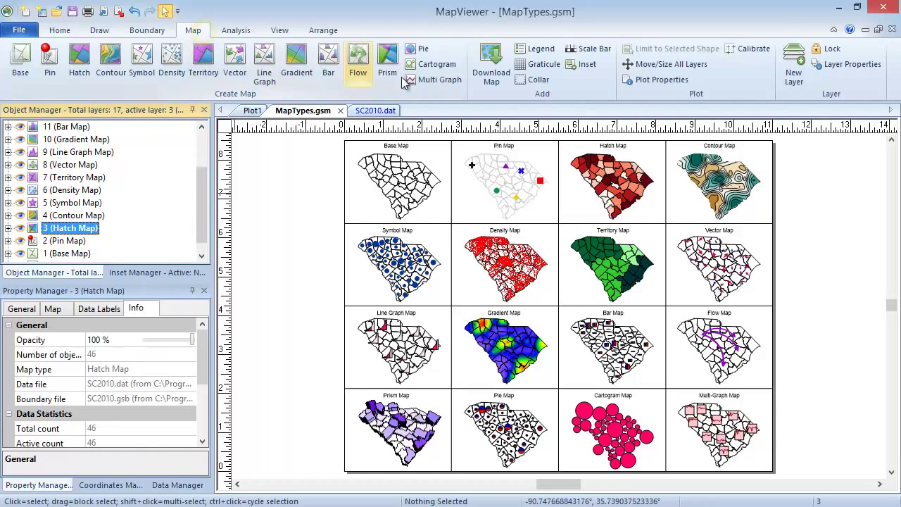
click(548, 71)
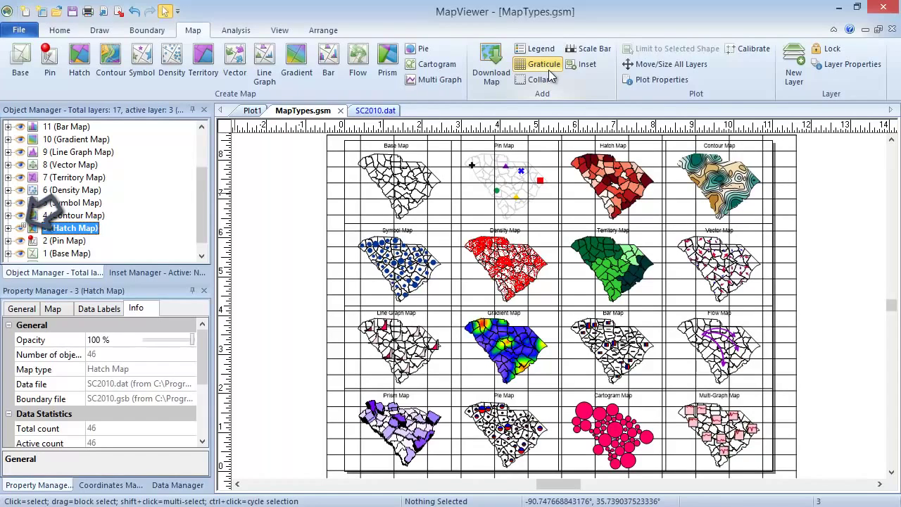
click(548, 70)
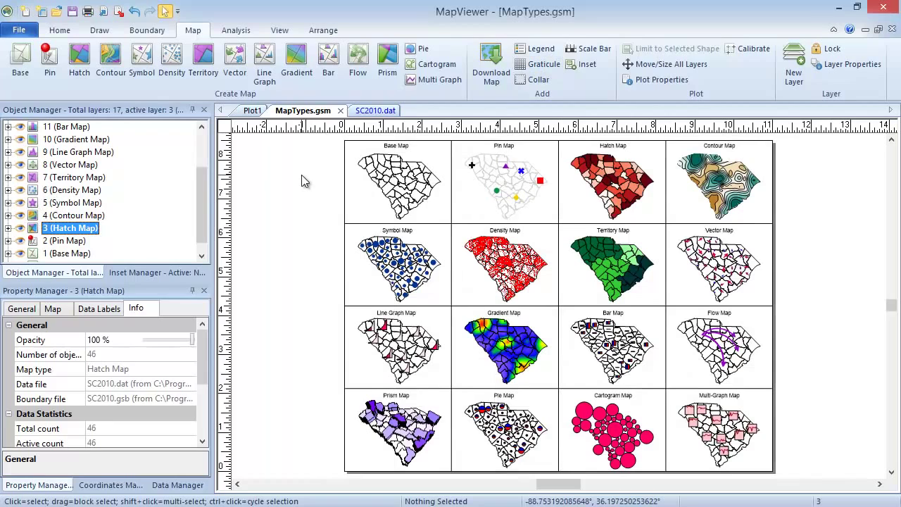
Step: Lock and unlock polygon 45001 inside the 3 (Hatch Map) layer, and collapse the layer's object list
click(8, 228)
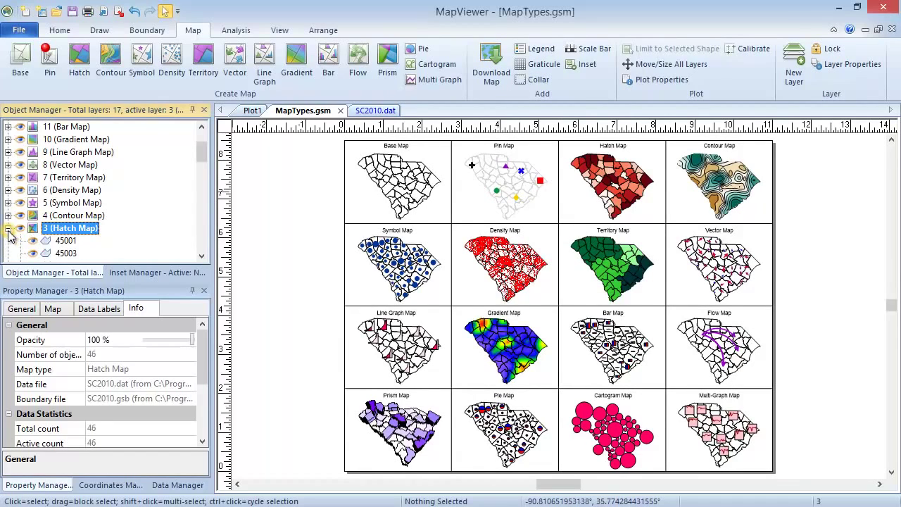
click(65, 239)
right_click(66, 239)
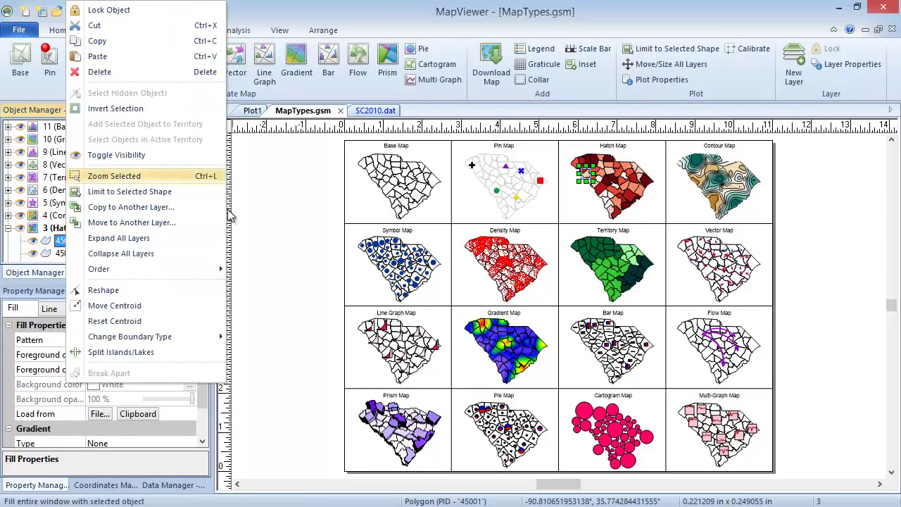
click(254, 243)
click(64, 241)
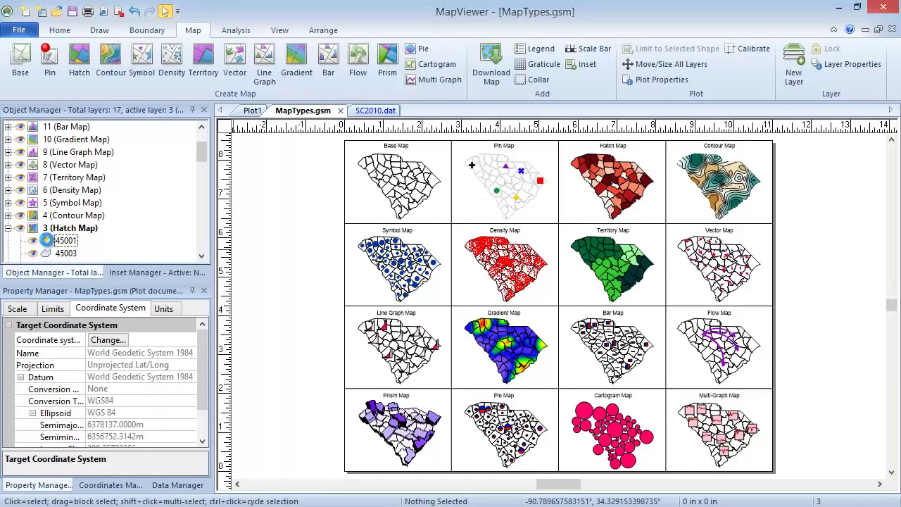
click(100, 30)
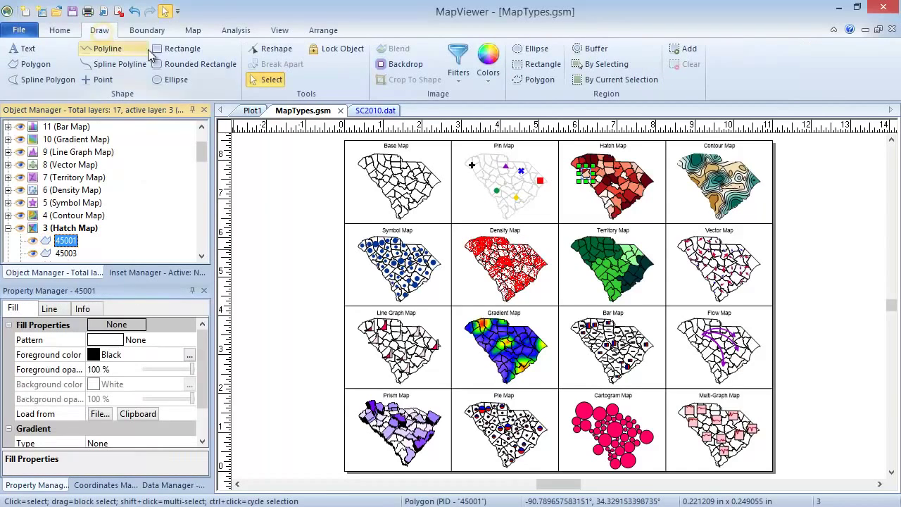
click(358, 50)
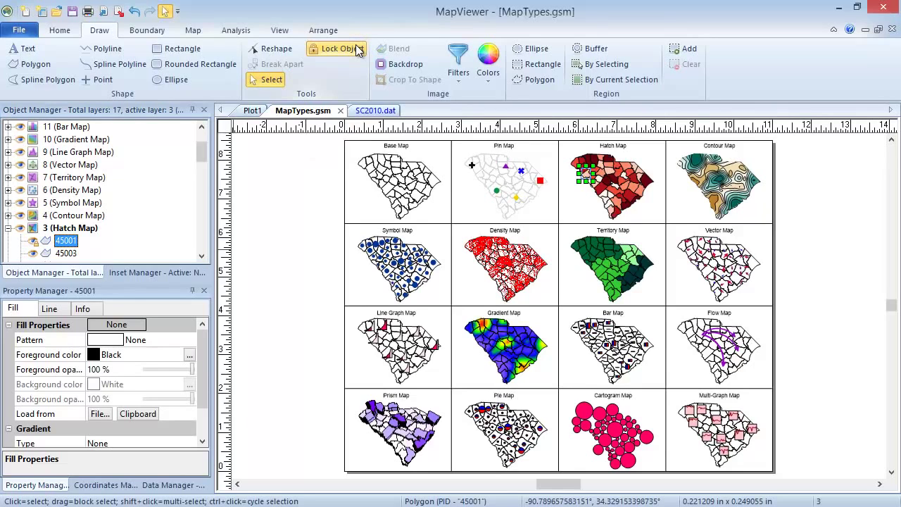
click(359, 51)
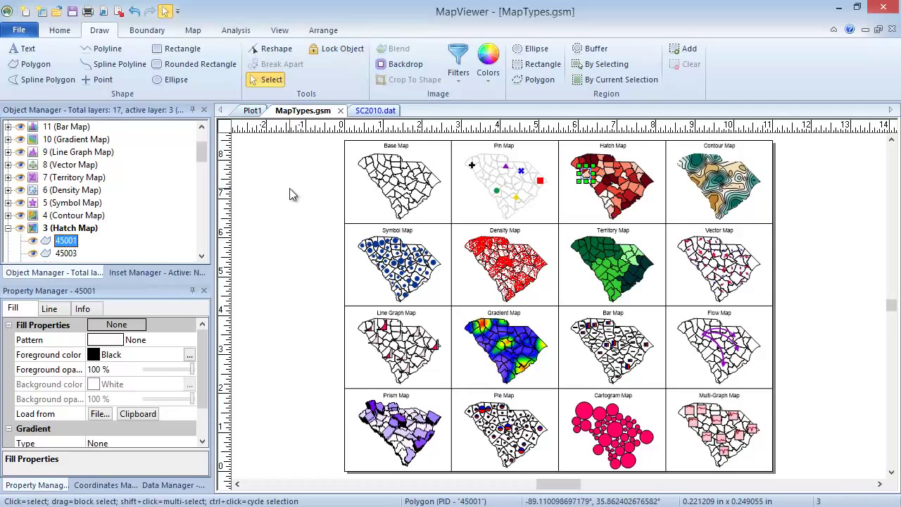
click(8, 228)
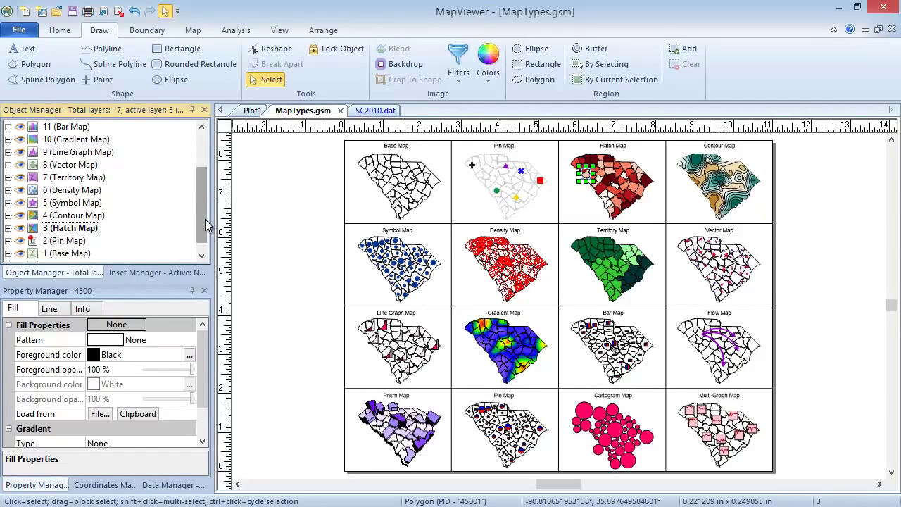
Step: Create a new empty layer in the MapTypes.gsm plot and delete it
right_click(161, 196)
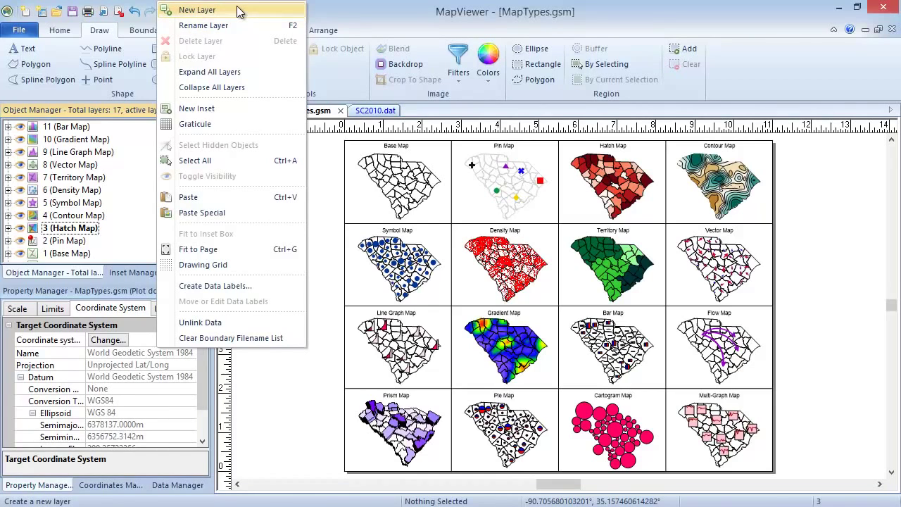
click(327, 193)
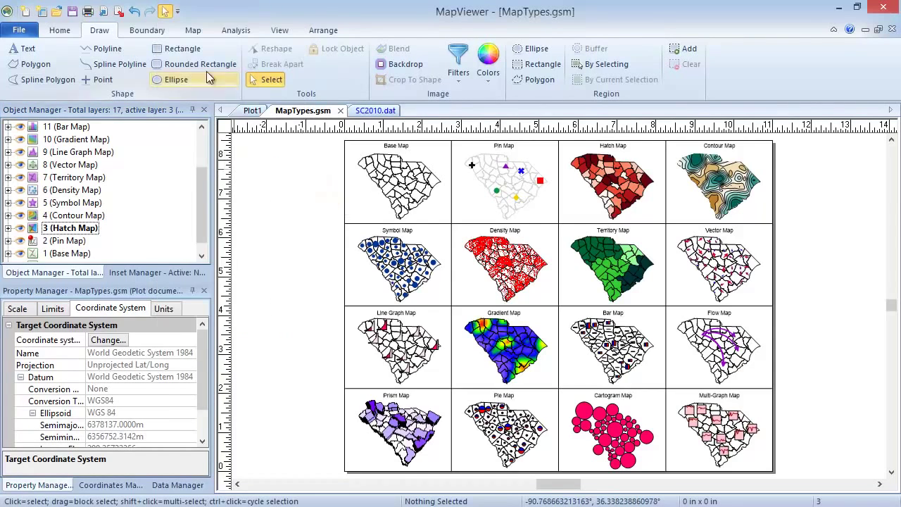
click(193, 29)
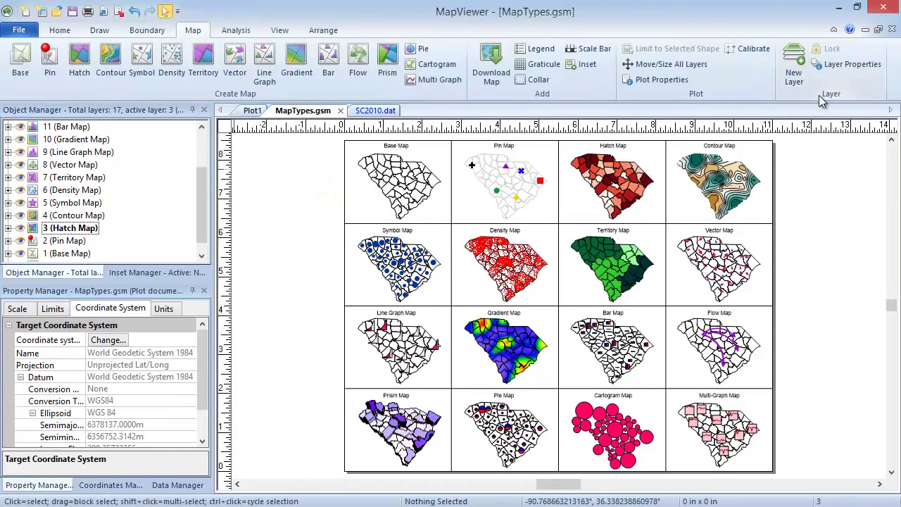
click(790, 78)
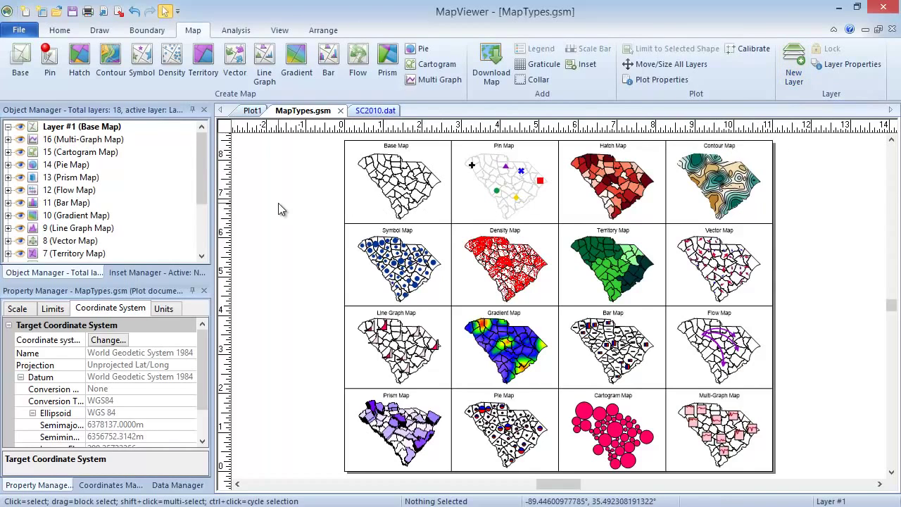
click(116, 128)
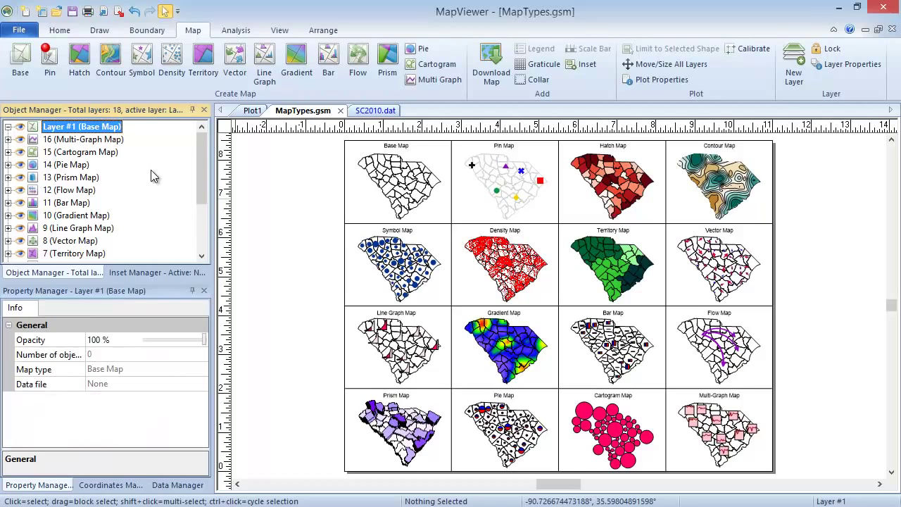
key(Delete)
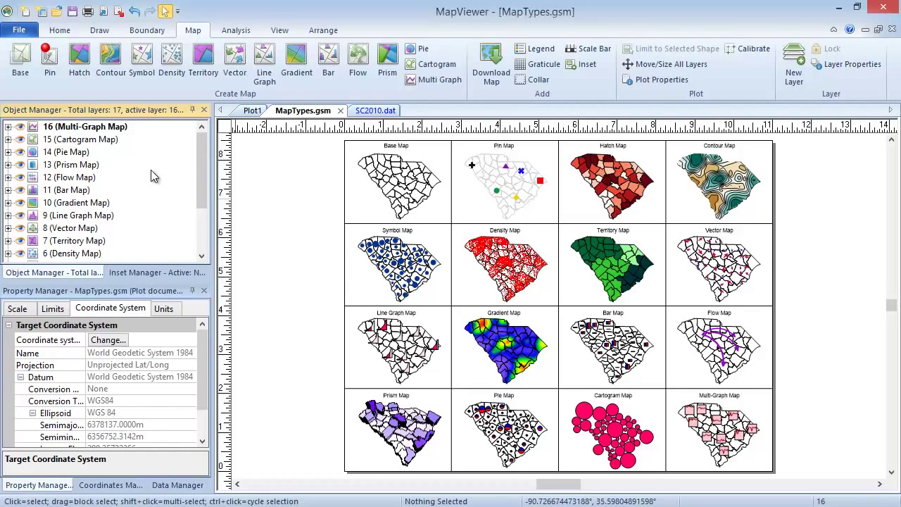
Step: Inspect the properties of point 45003 and polygon 45001 in the 2 (Pin Map) layer, and collapse the layer's object list
click(64, 486)
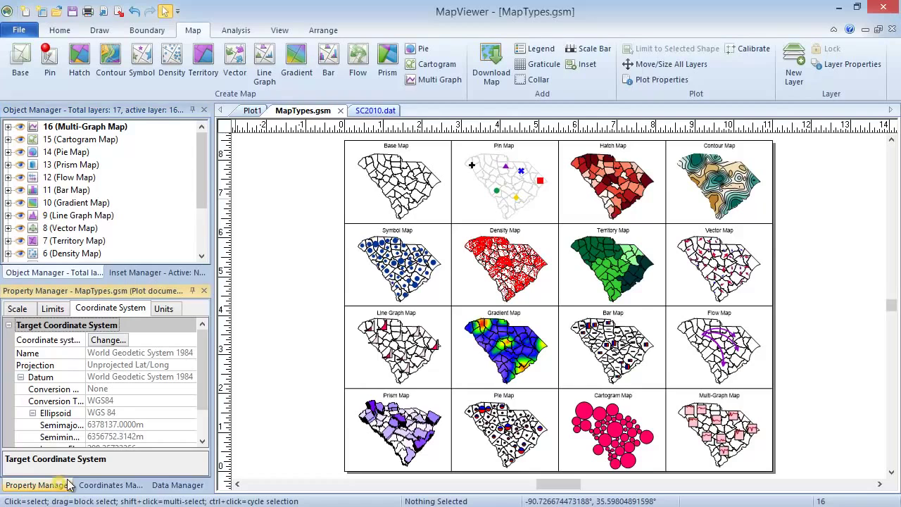
scroll(170, 236, down, 2)
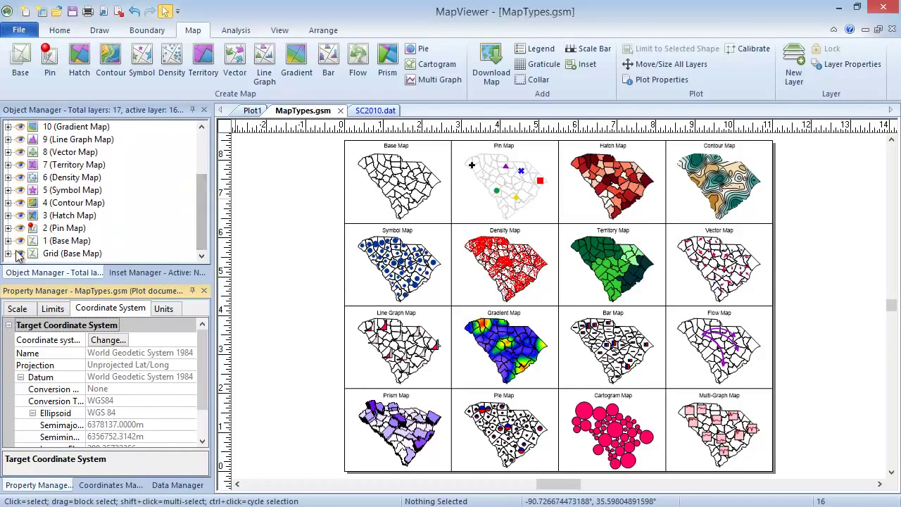
click(8, 228)
scroll(84, 157, down, 3)
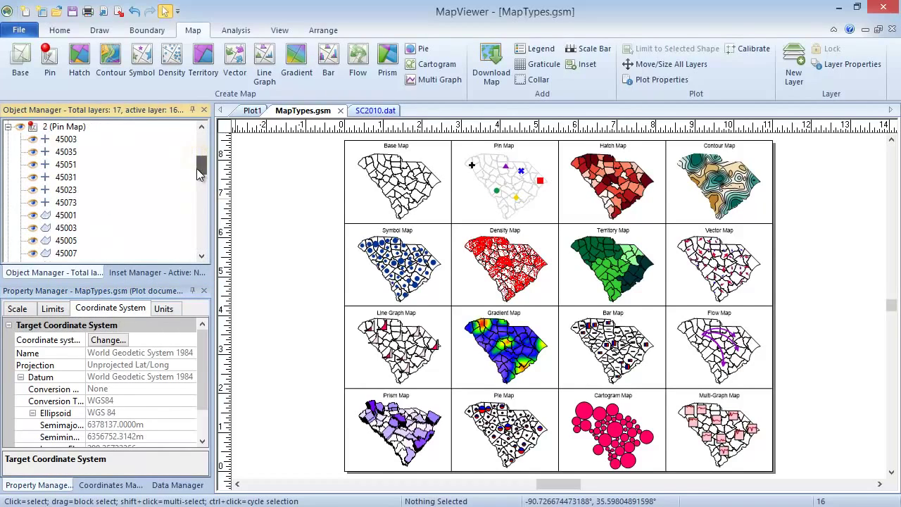
click(65, 140)
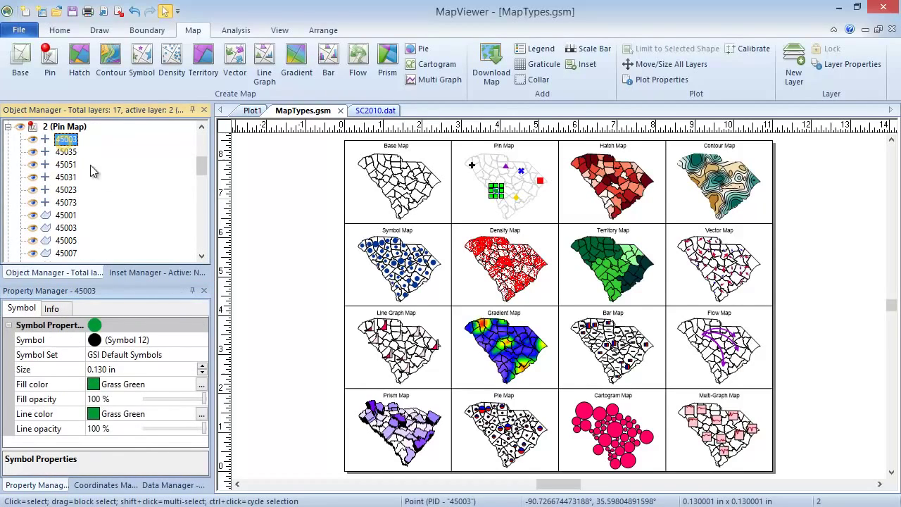
click(108, 215)
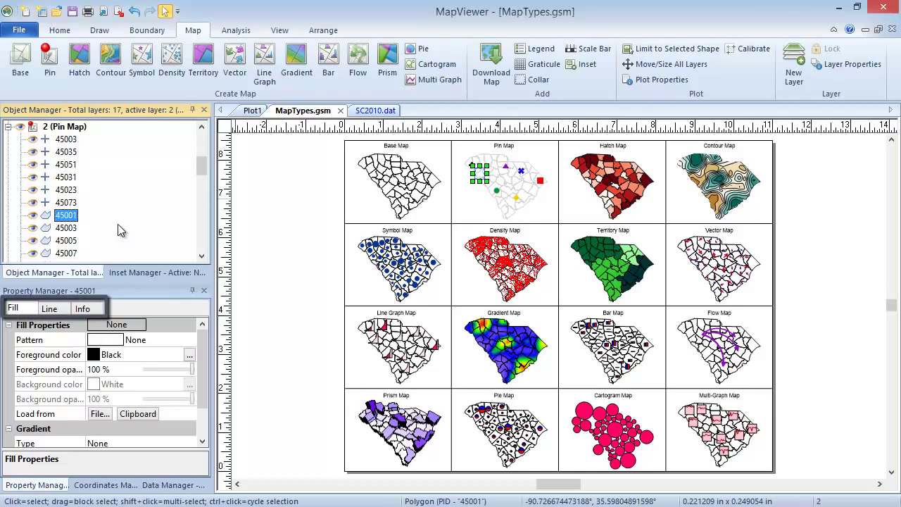
click(8, 128)
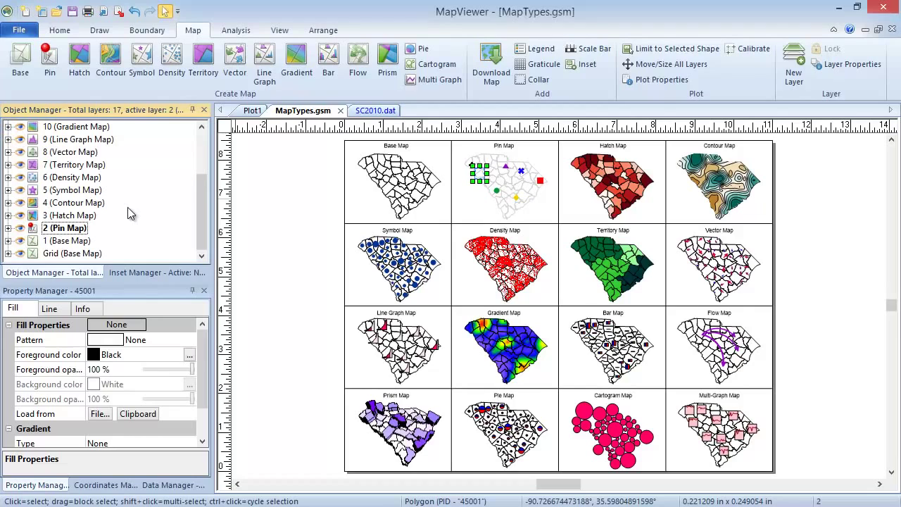
Step: Give polygon 45001 in the 3 (Hatch Map) layer a Diagonal Cross fill pattern with a Red foreground color
click(8, 216)
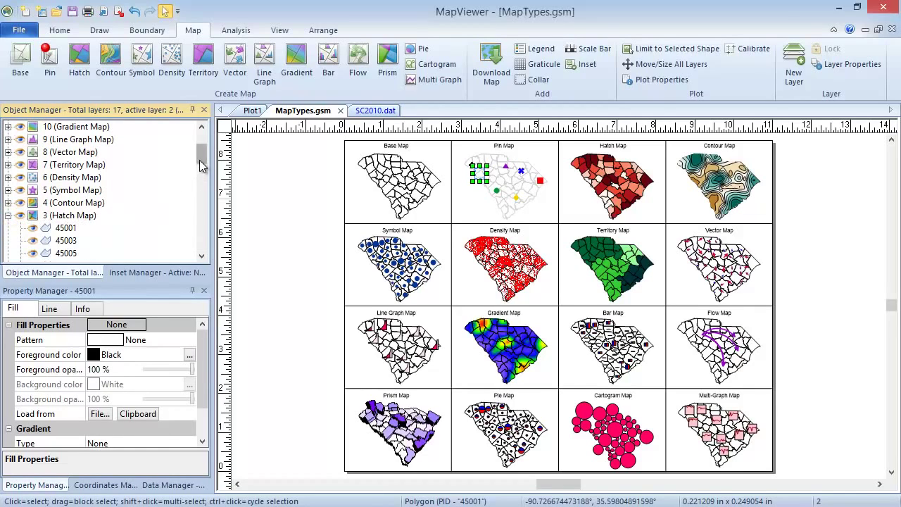
drag(199, 160, 200, 171)
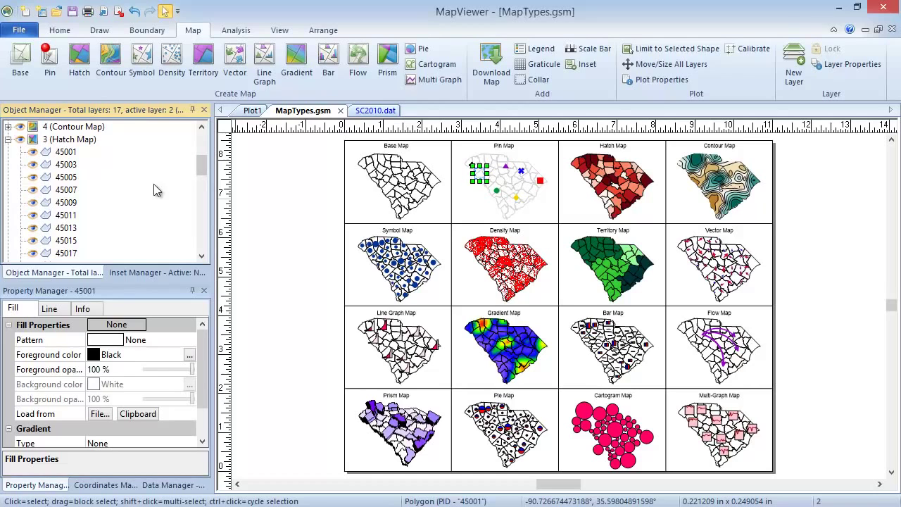
click(66, 153)
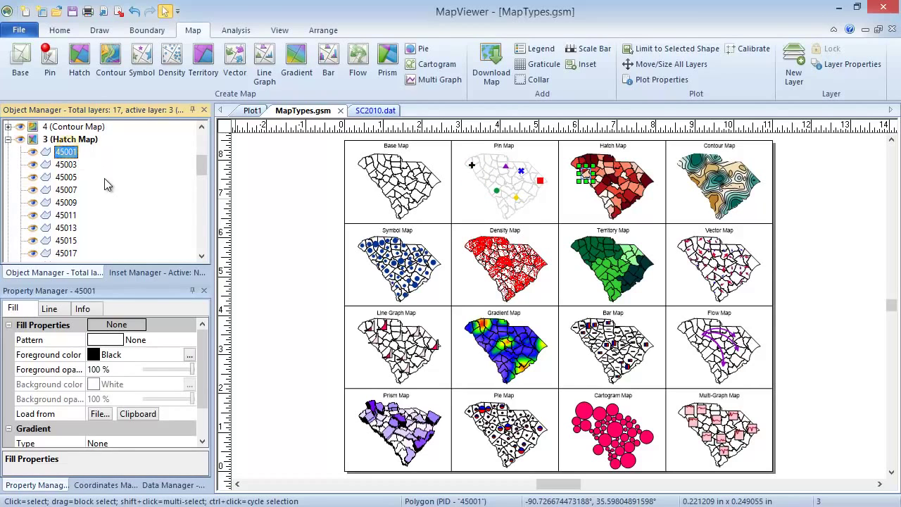
click(141, 342)
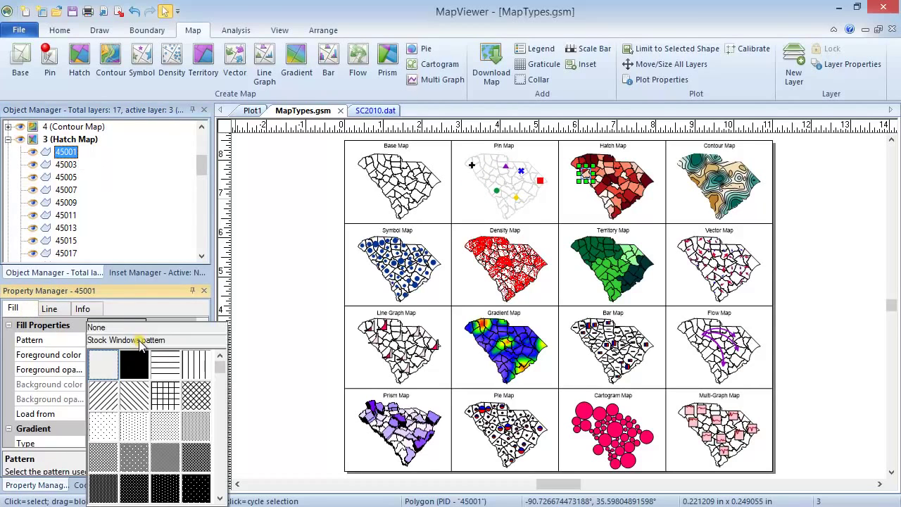
click(196, 395)
click(130, 354)
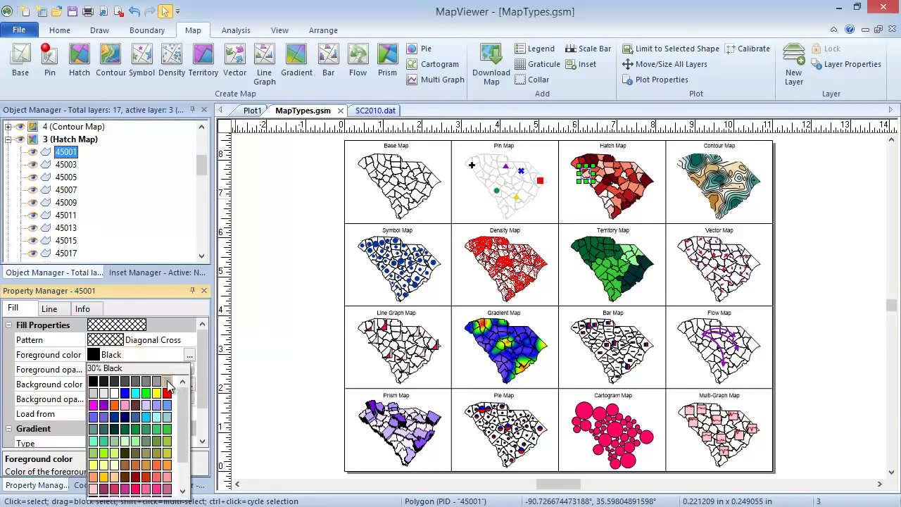
click(169, 386)
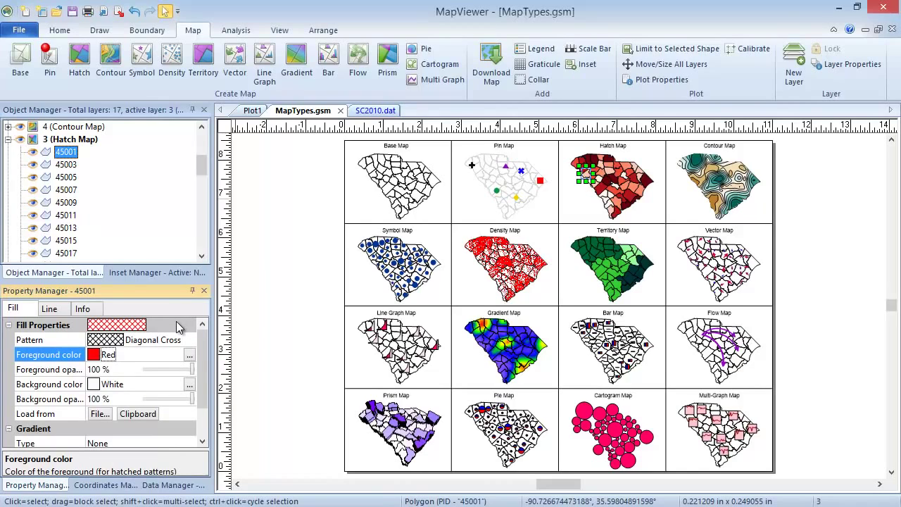
click(178, 326)
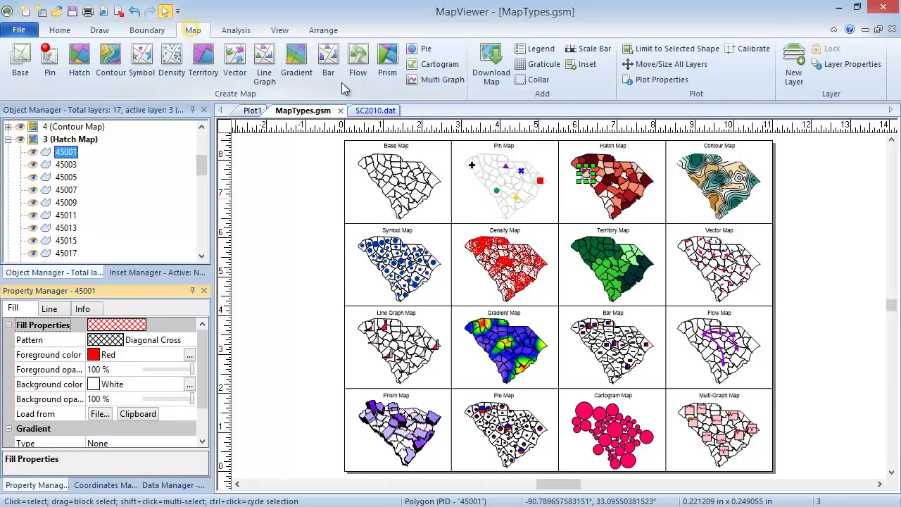
Step: Recolor the data classes of the 3 (Hatch Map) layer with a white-to-black foreground color spectrum
click(840, 62)
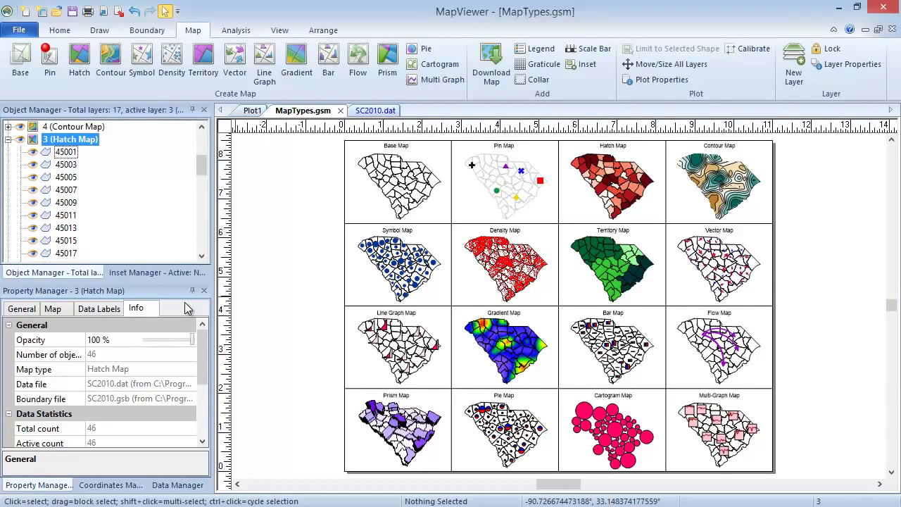
click(55, 310)
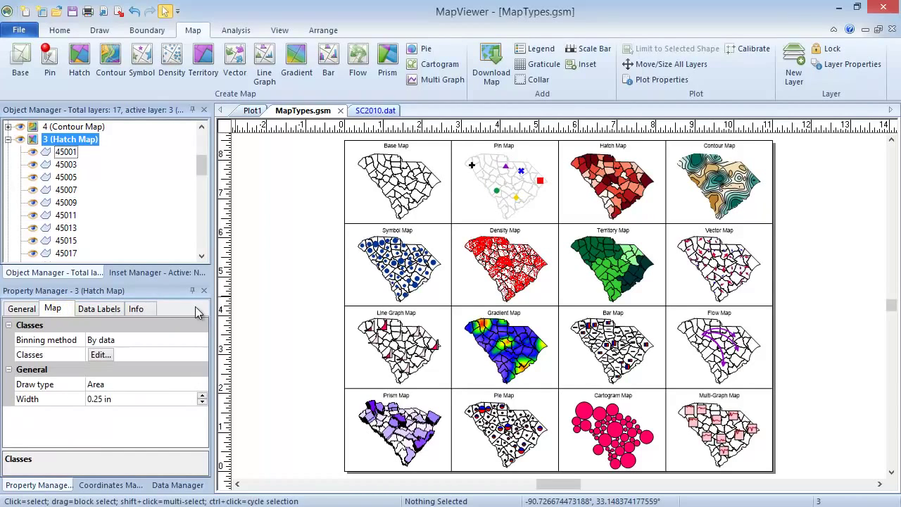
click(108, 359)
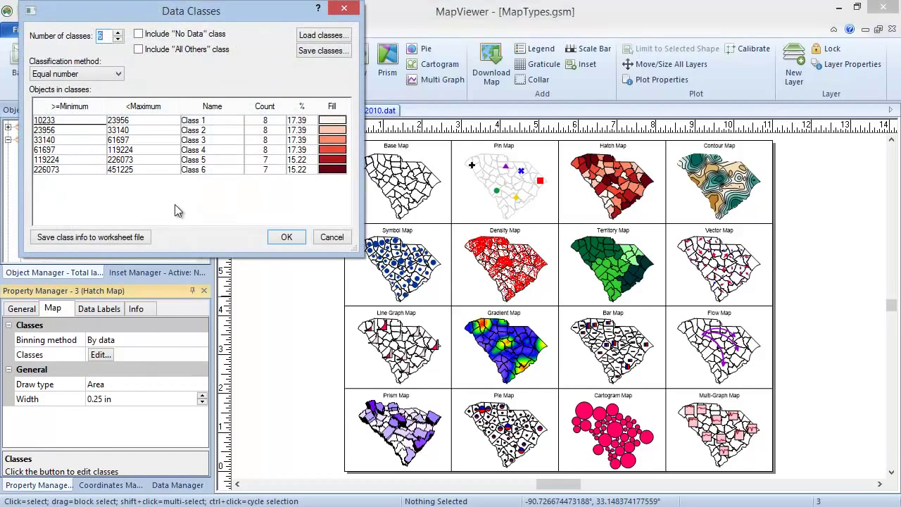
click(331, 106)
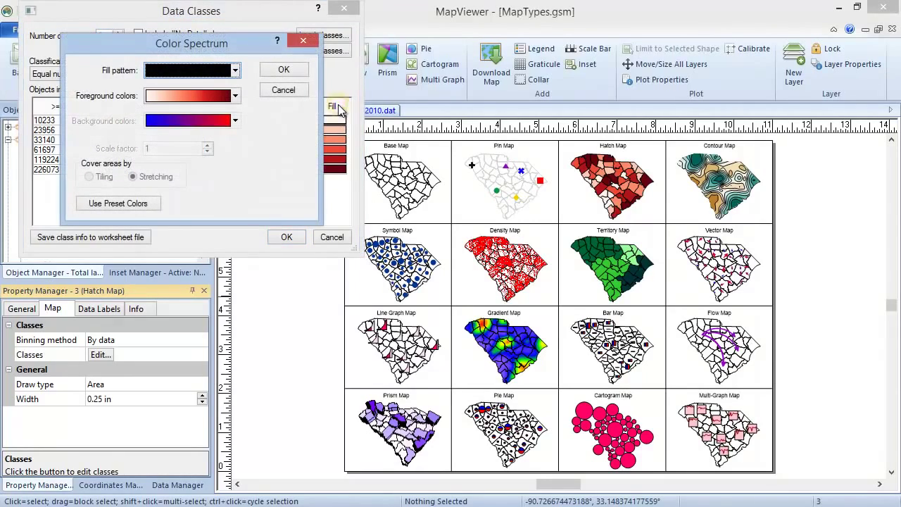
click(235, 96)
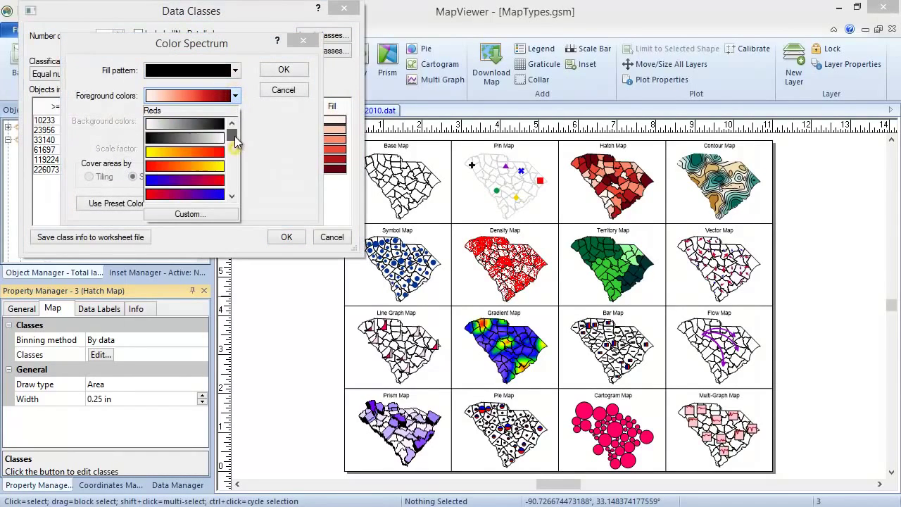
scroll(234, 136, up, 1)
click(201, 129)
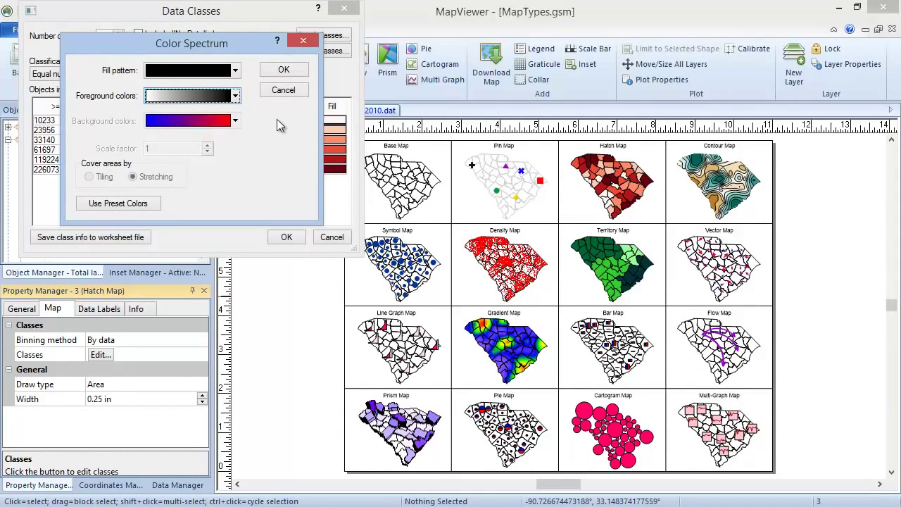
click(283, 69)
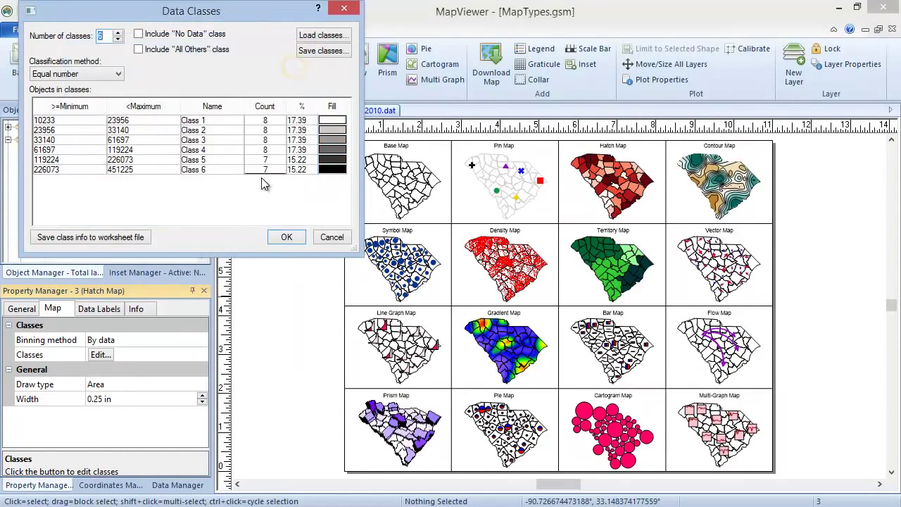
click(284, 238)
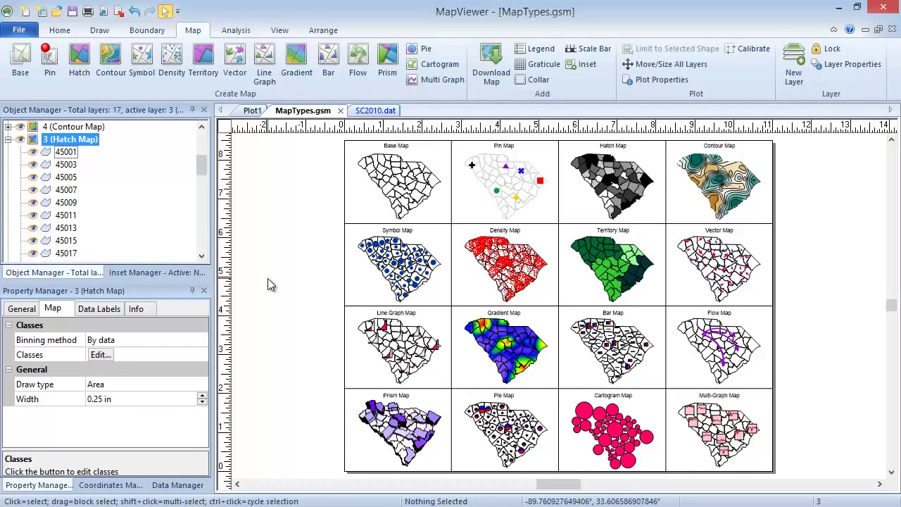
Step: Display the plot properties of MapTypes.gsm
click(657, 82)
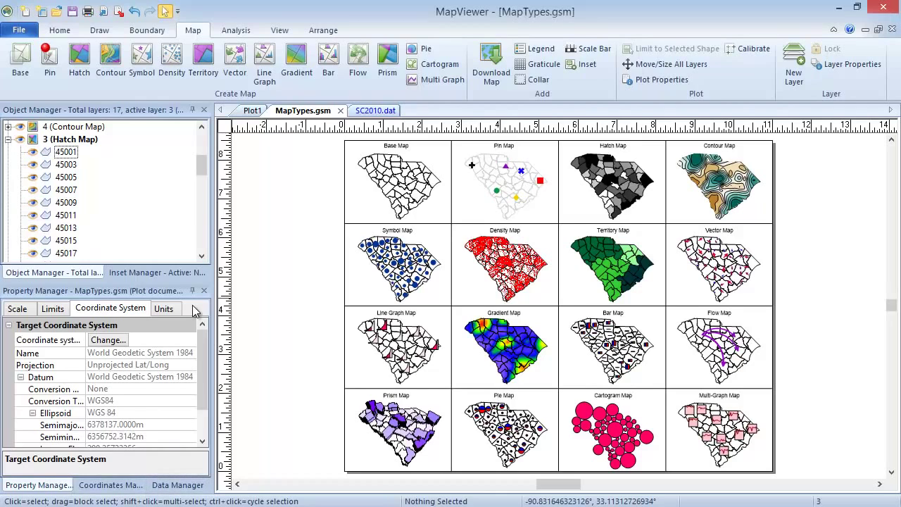
Step: Create a new inset fitted to the entire drawing and delete it again
click(160, 273)
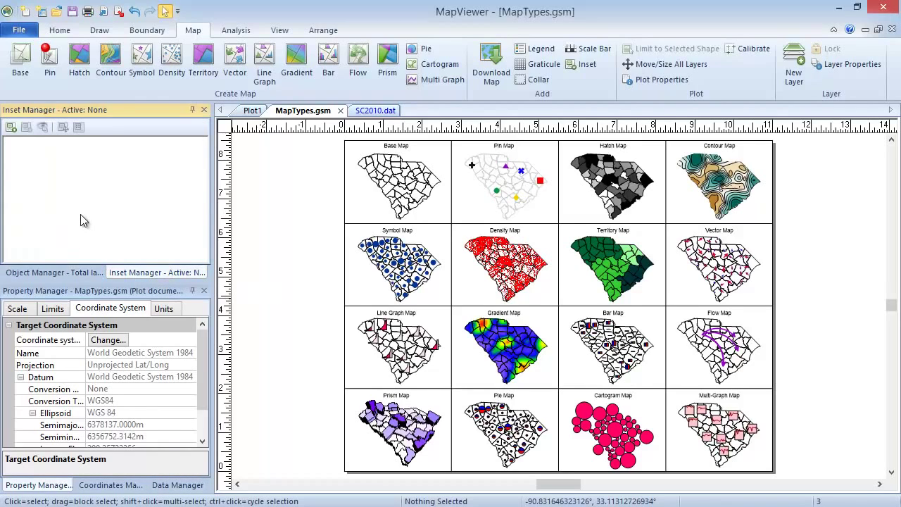
click(11, 127)
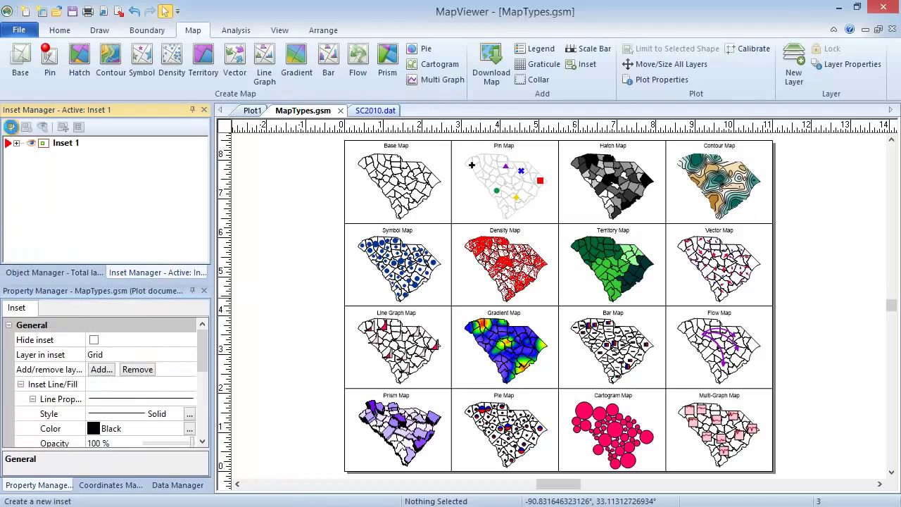
click(45, 144)
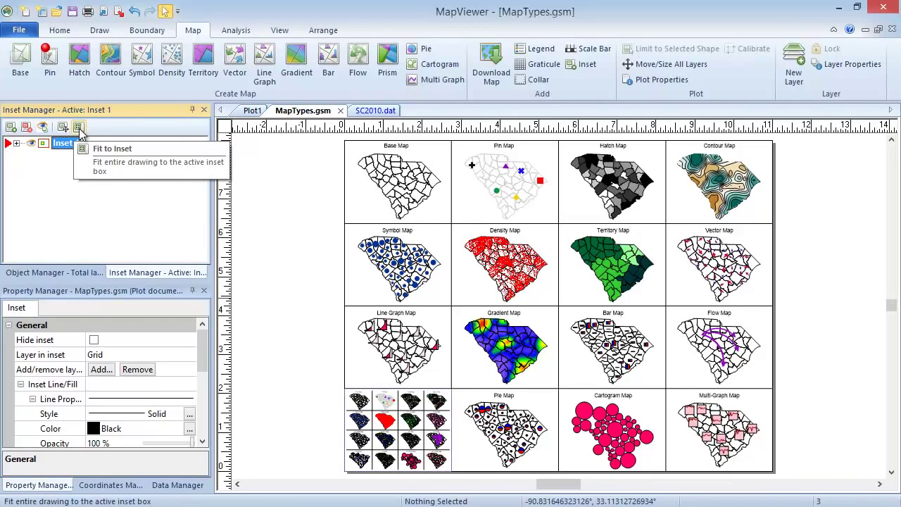
click(28, 128)
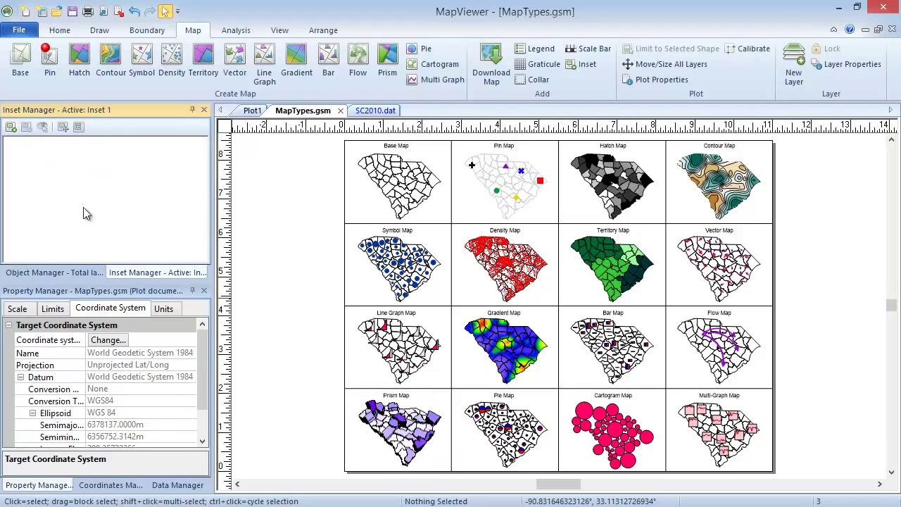
Step: Show the vertex coordinates of polygon 45001 in the 3 (Hatch Map) layer
click(85, 273)
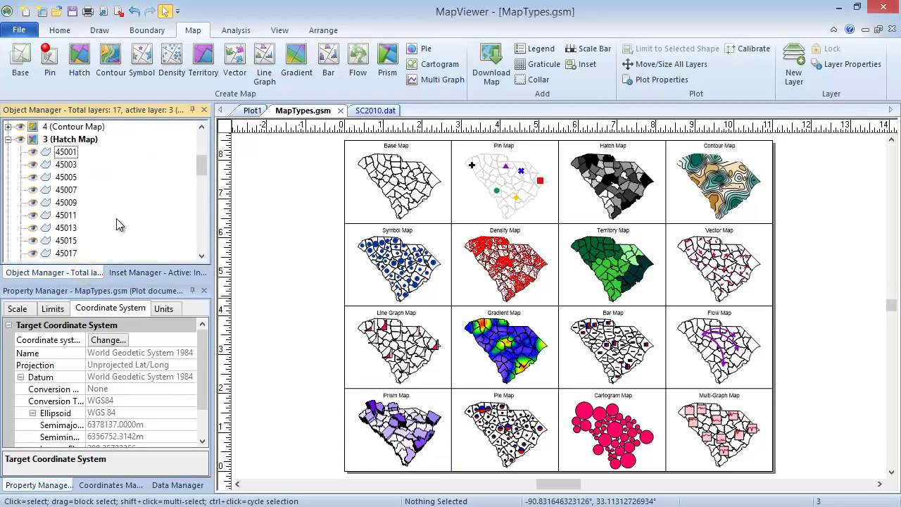
click(113, 485)
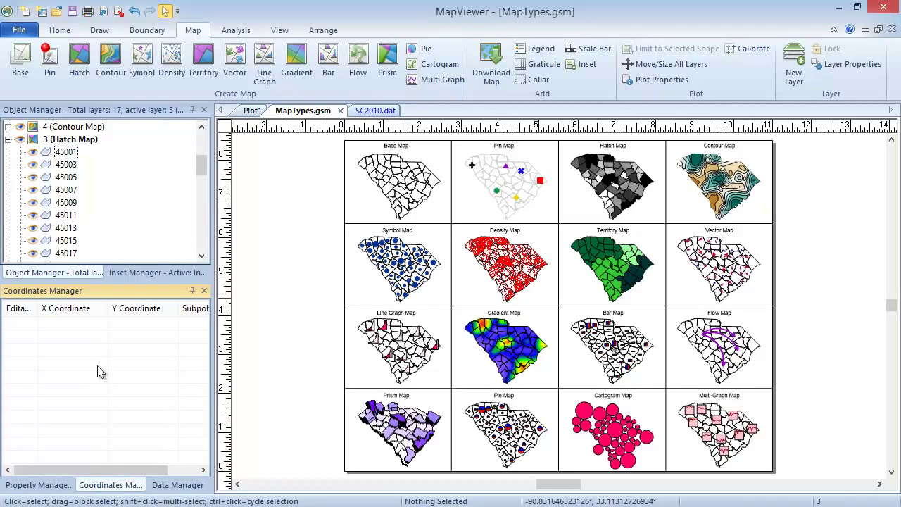
click(59, 155)
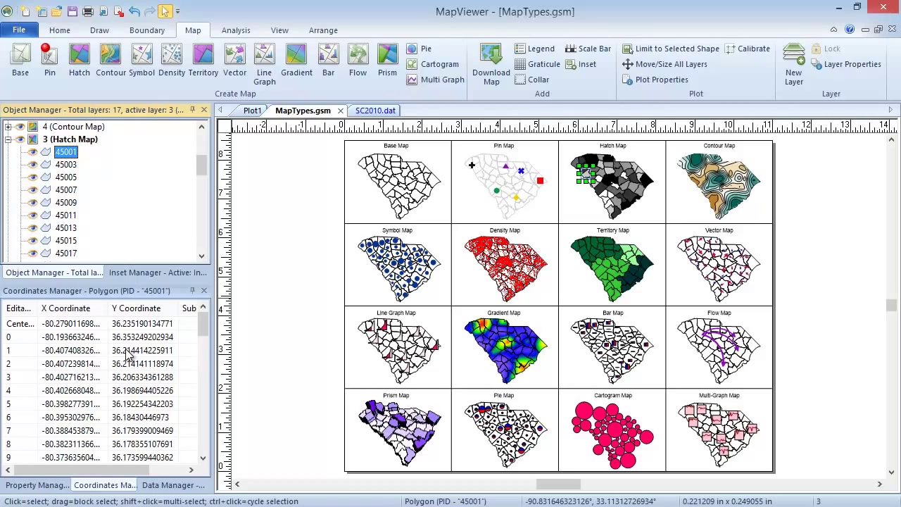
Step: Review the linked data values of polygon 45001 through the last column, and show its statistics
click(172, 485)
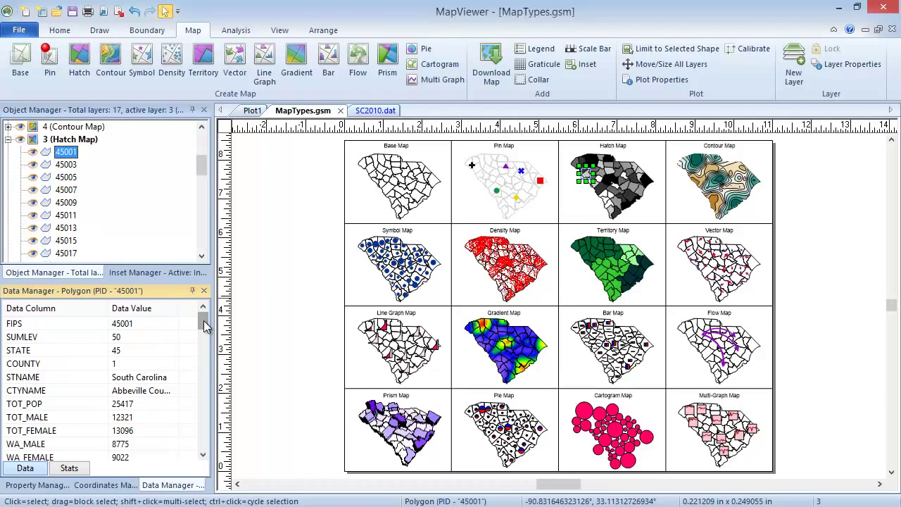
drag(204, 320, 204, 443)
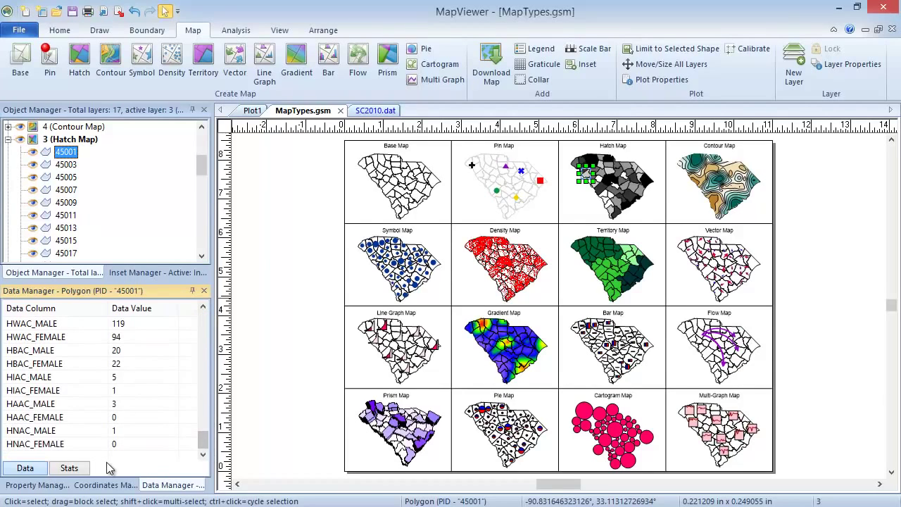
click(69, 469)
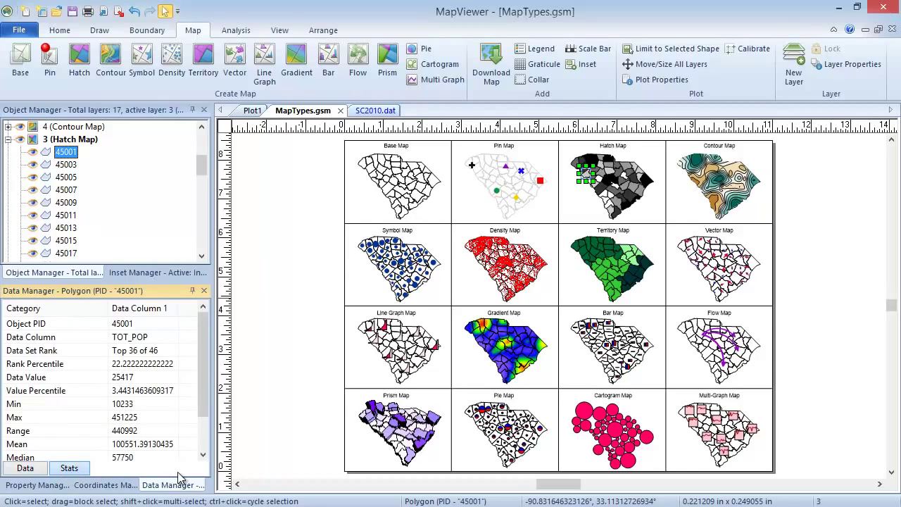